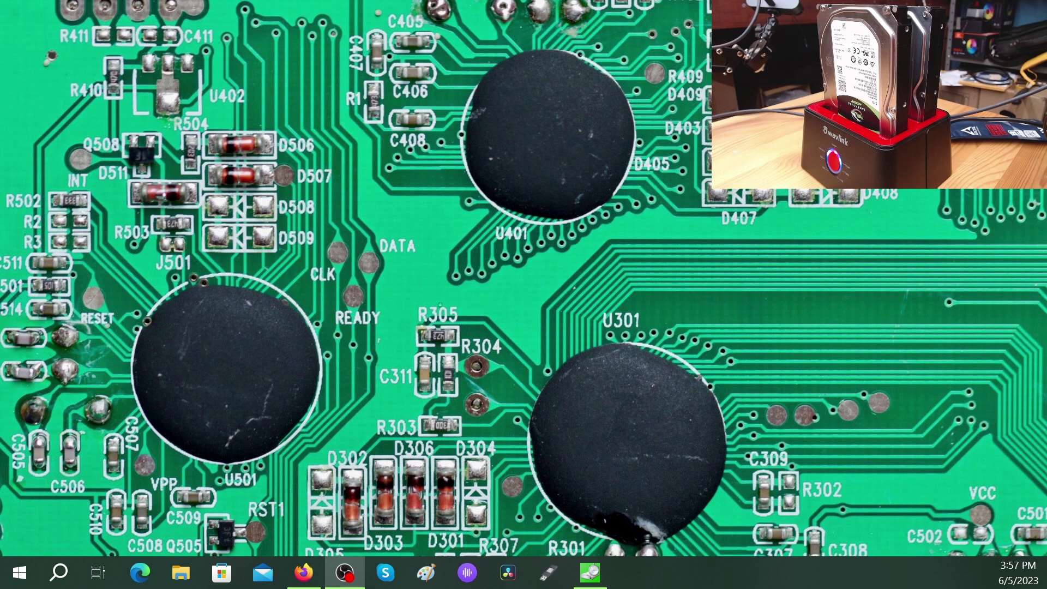
# Show the gbmb.org Gbps to MB/s converter in Firefox, scrolled to the 1 Gbps = 125 MB/s line.
pyautogui.click(304, 582)
pyautogui.scroll(-1, 350, 323)
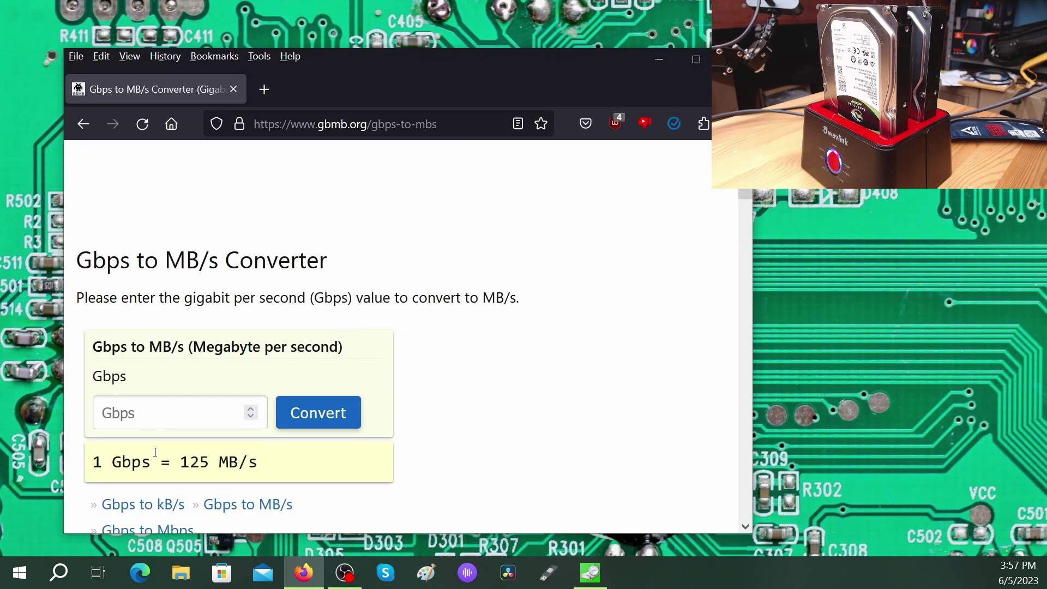
pyautogui.scroll(-1, 155, 453)
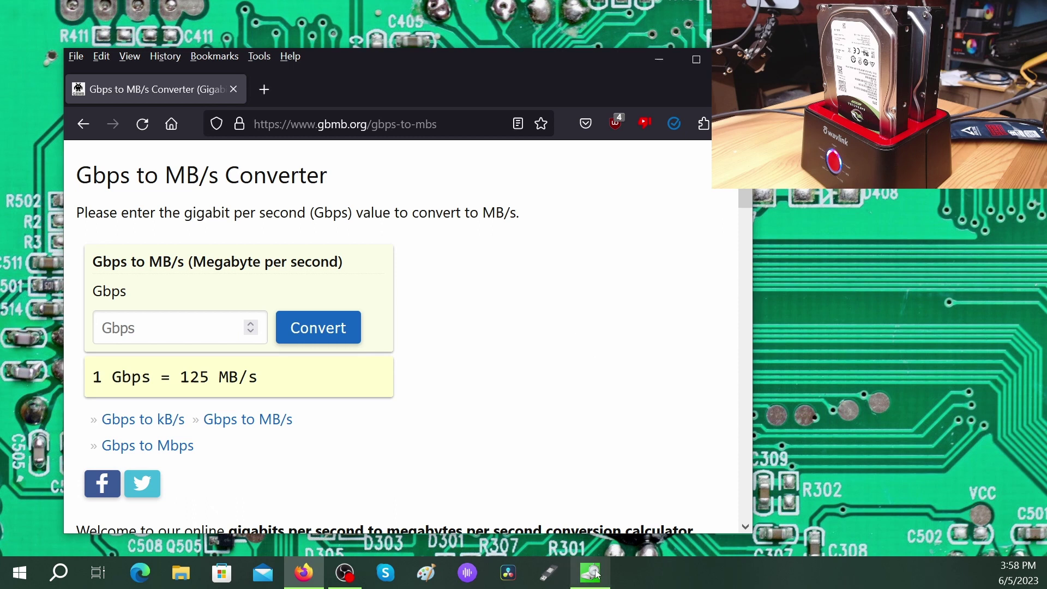
pyautogui.moveTo(596, 574)
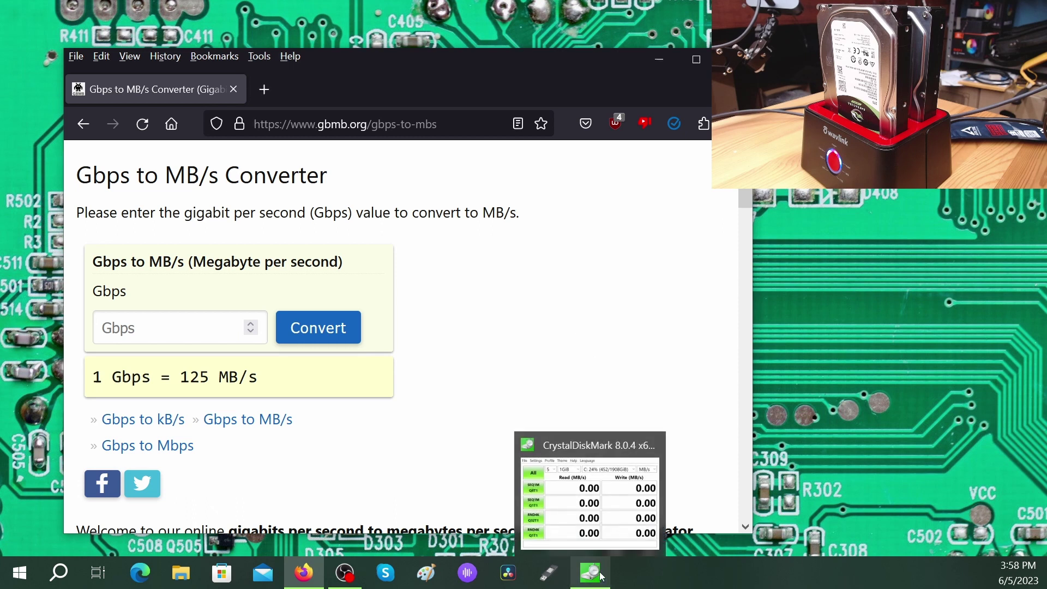
# Return to CrystalDiskMark and benchmark drive D: with SEQ1M Q8T1: 183.47 MB/s read, 177.06 MB/s write.
pyautogui.click(600, 575)
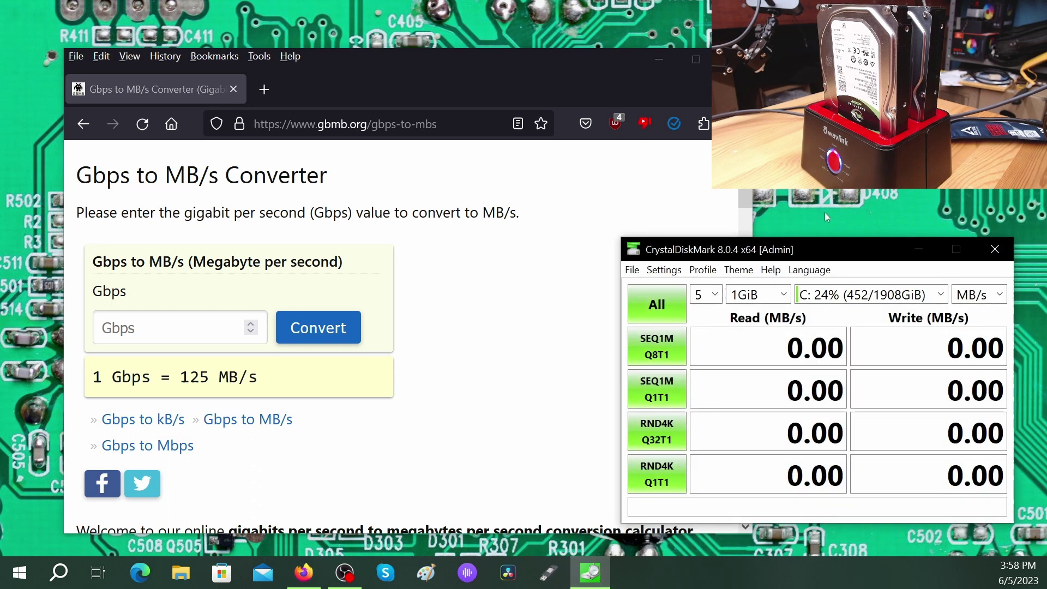
pyautogui.click(936, 300)
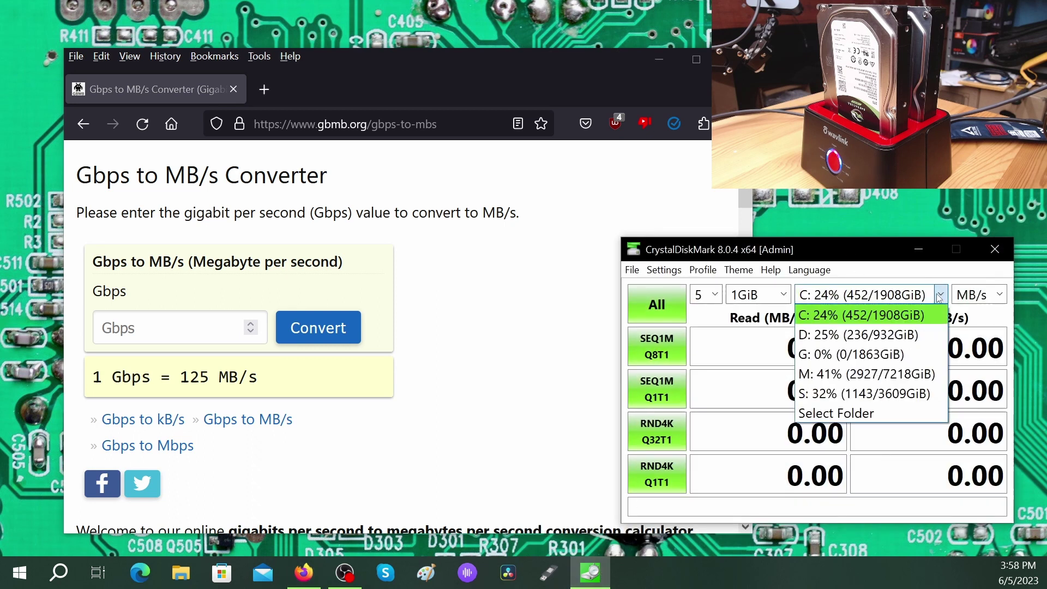
pyautogui.click(883, 334)
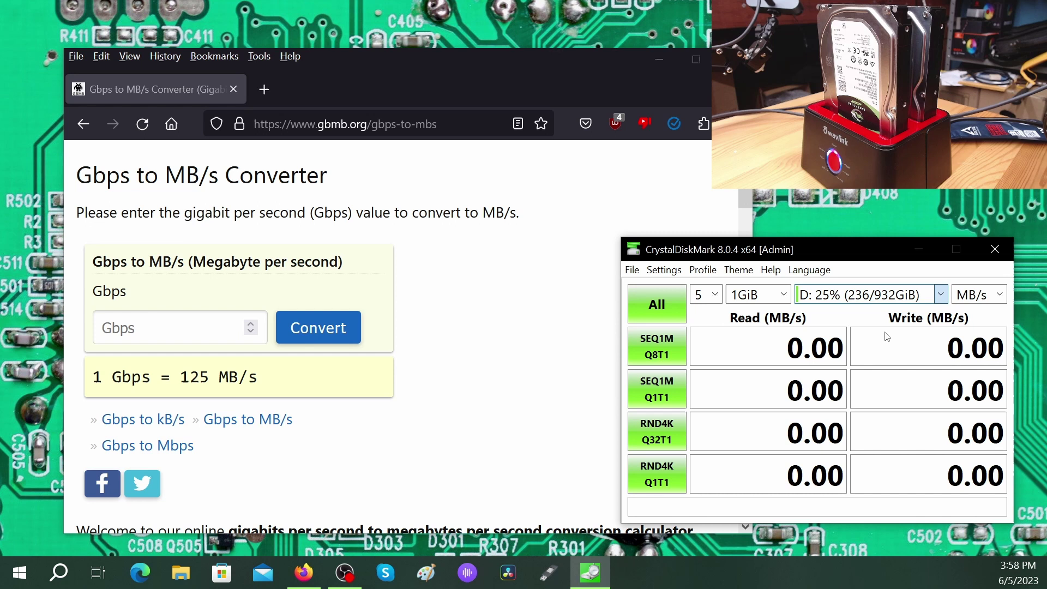
pyautogui.click(667, 343)
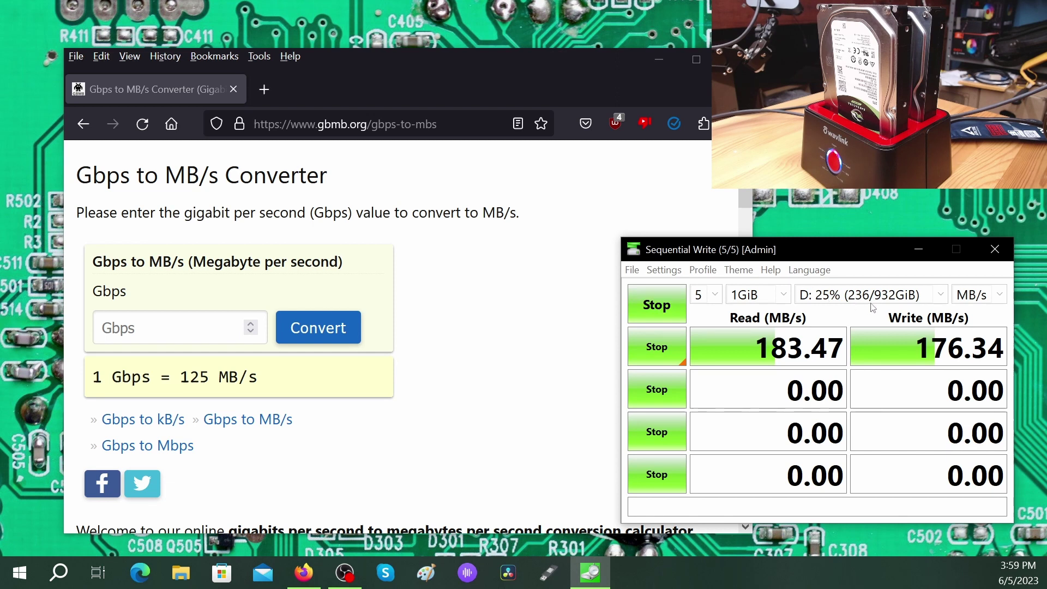
# Switch the target to drive G: (1863GiB) and run SEQ1M Q8T1: 229.23 MB/s read, 219.40 MB/s write.
pyautogui.click(941, 295)
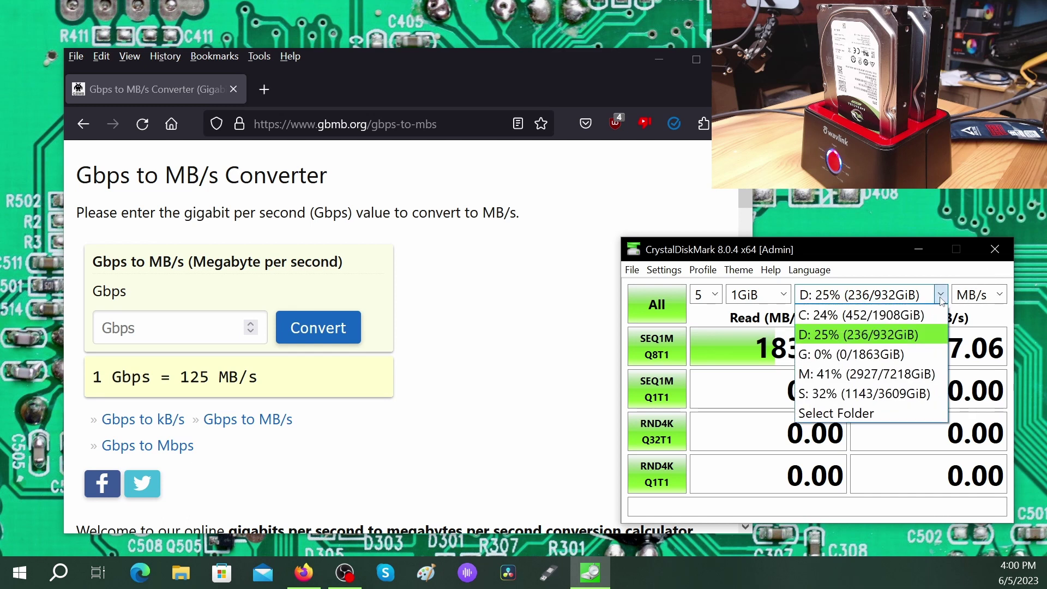
pyautogui.click(862, 353)
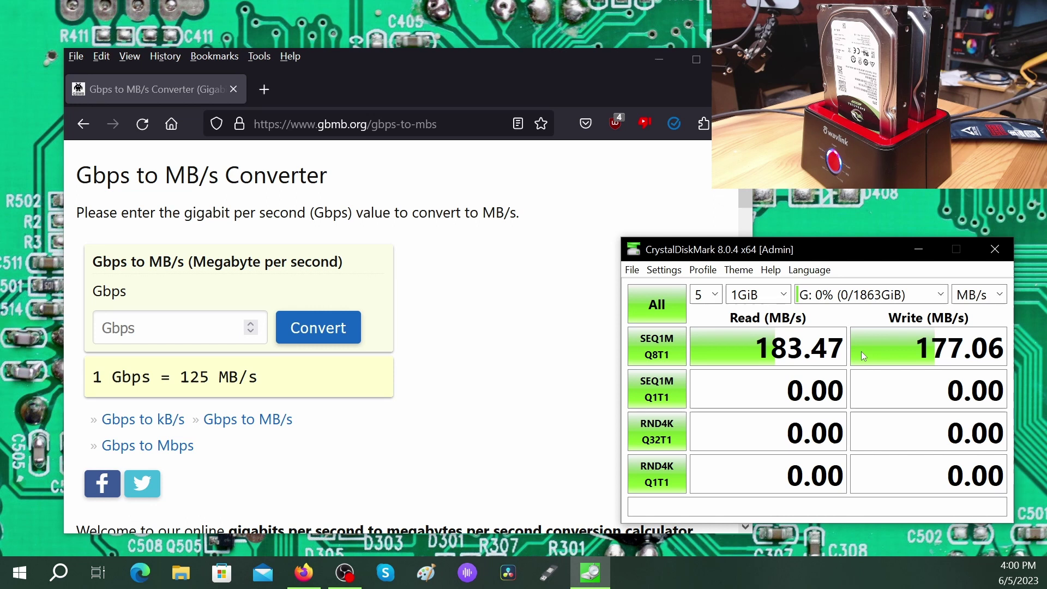
pyautogui.click(665, 346)
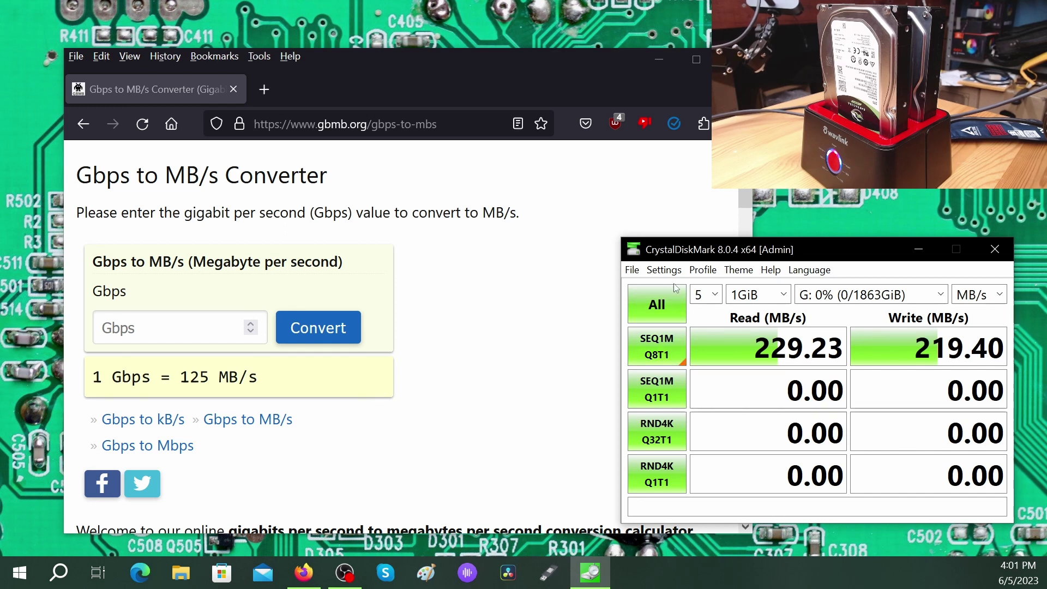
# Switch the target to drive M: (7218GiB) and run SEQ1M Q8T1: 118.43 MB/s read, 118.36 MB/s write.
pyautogui.click(942, 295)
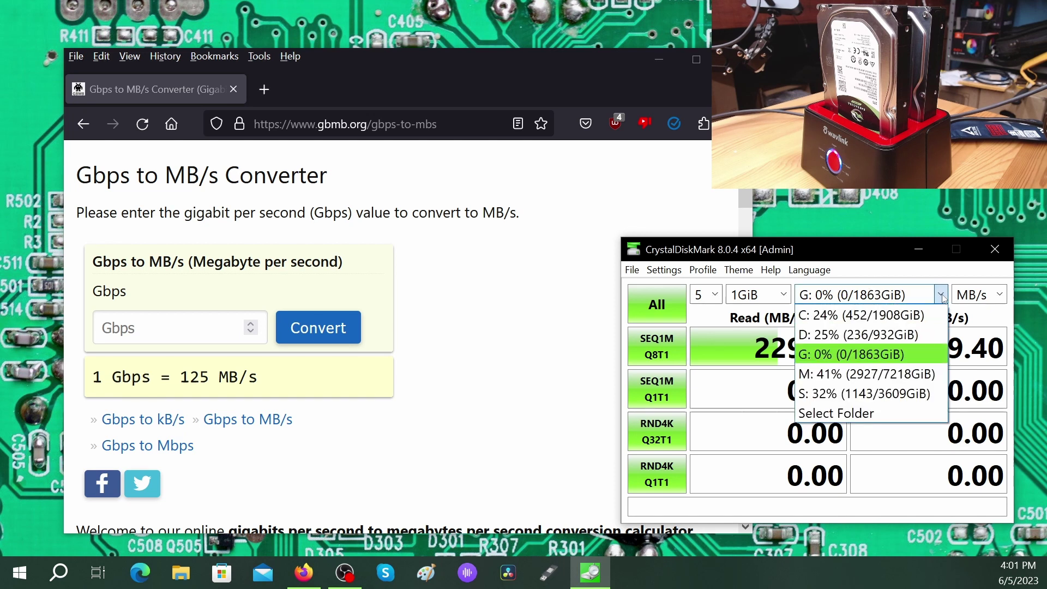
pyautogui.click(862, 375)
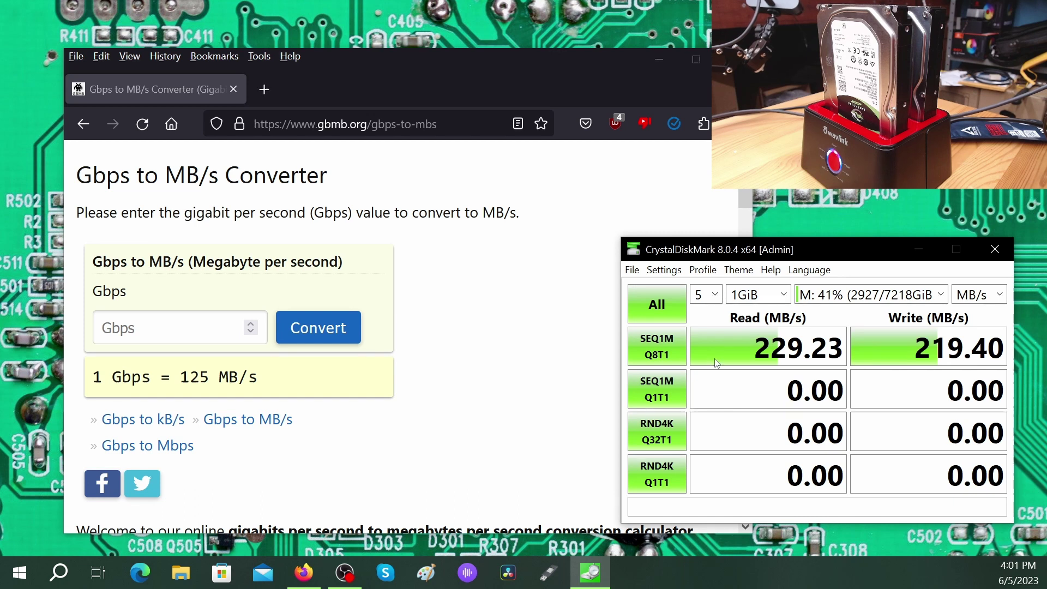
pyautogui.click(660, 346)
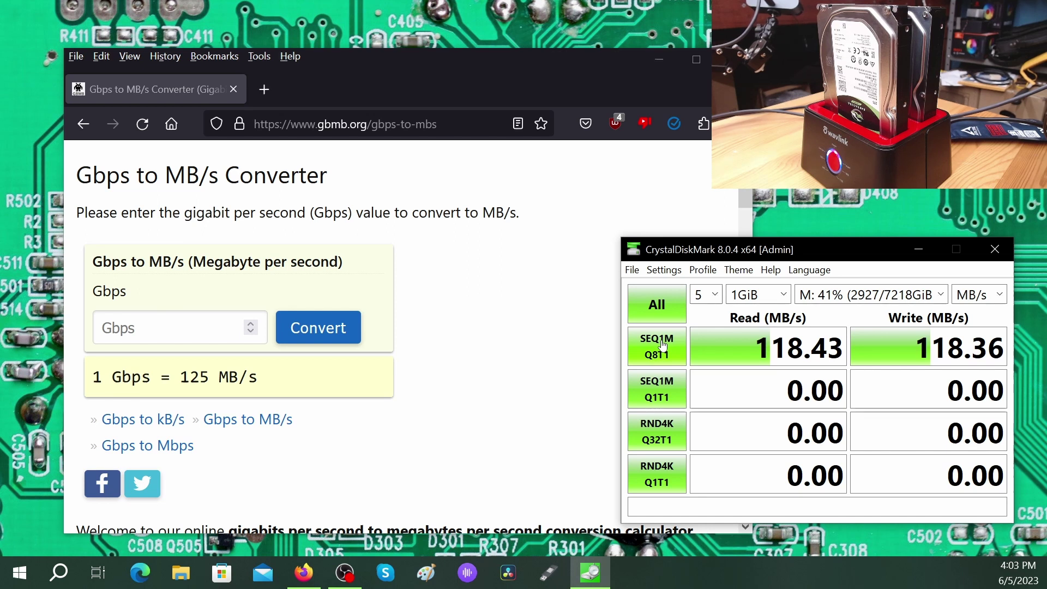
# Convert 2.5 Gbps on gbmb.org and scroll to the 312.5 MB/s result.
pyautogui.click(148, 334)
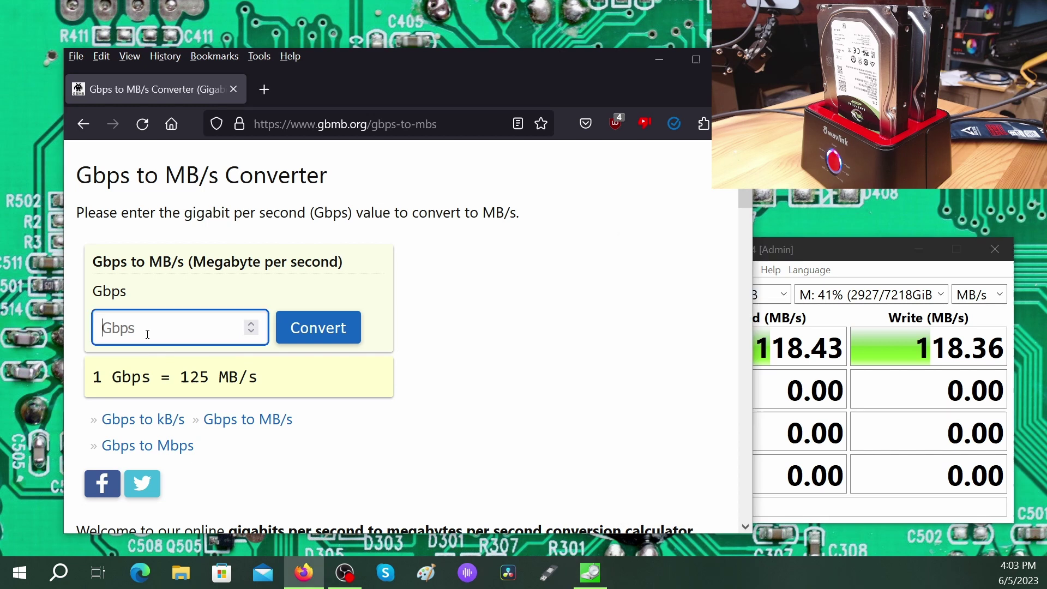
pyautogui.write('2.5')
pyautogui.click(314, 333)
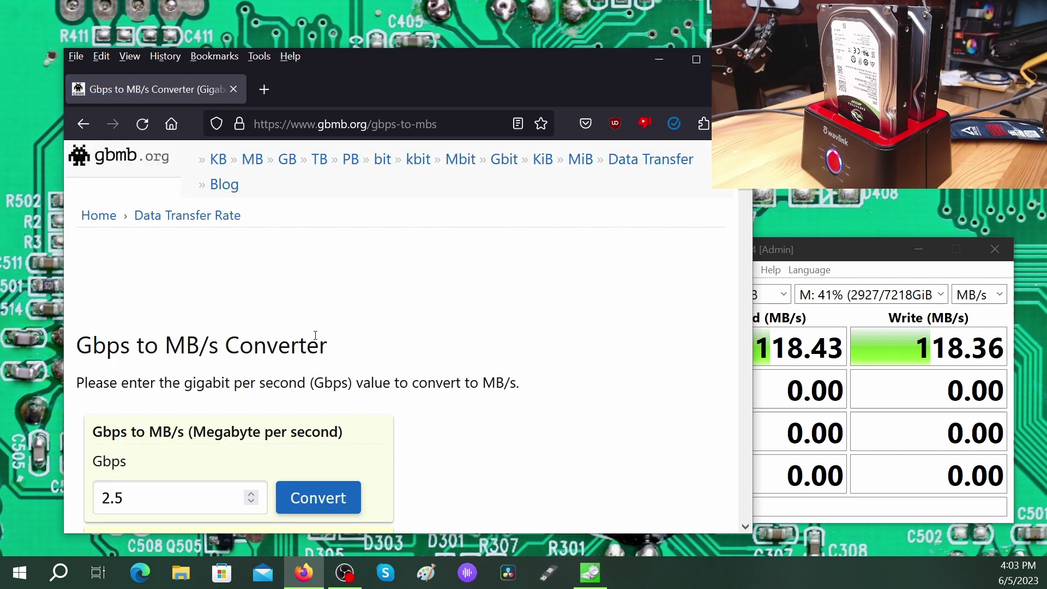
pyautogui.scroll(-4, 342, 342)
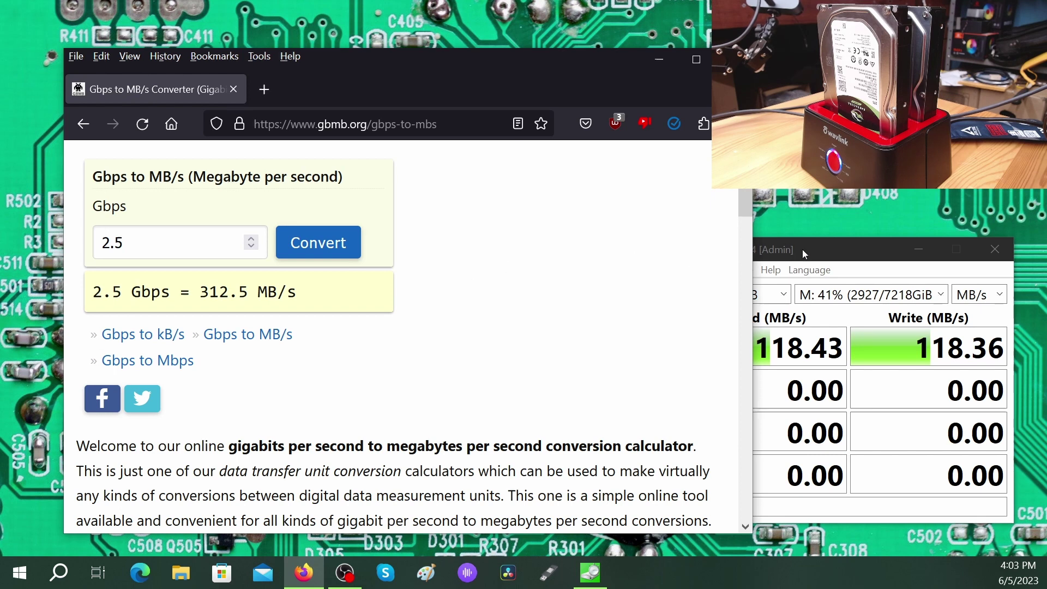
# Bring the CrystalDiskMark window with its 118 MB/s results in front of the converter page.
pyautogui.click(821, 248)
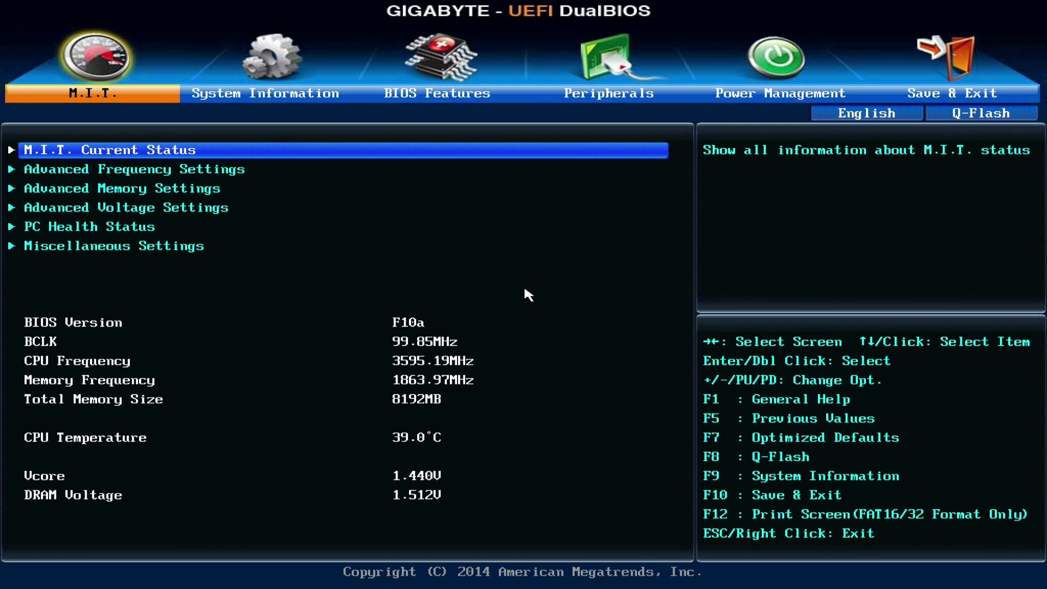
# Set Onboard LAN Controller on the BIOS Peripherals page to Disabled.
pyautogui.press('Right')
pyautogui.press('Right')
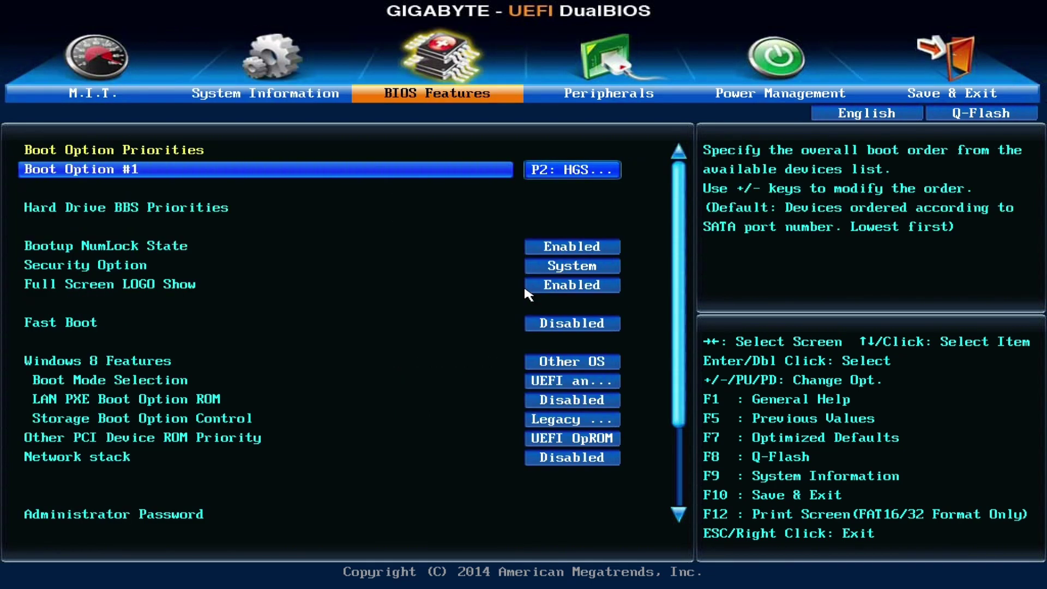
pyautogui.press('Right')
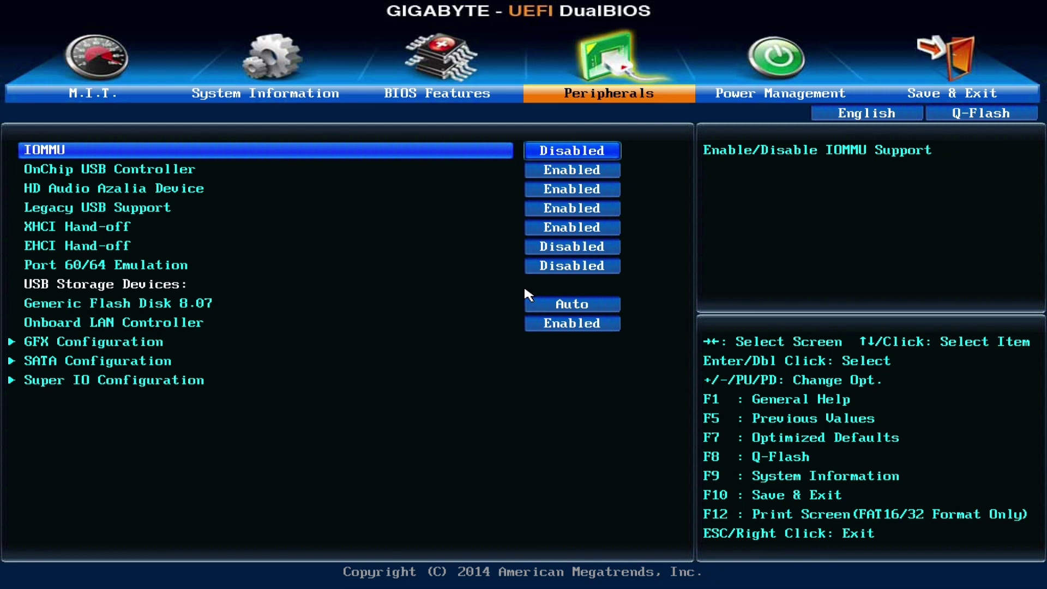
pyautogui.press('Down')
pyautogui.press('Down')
pyautogui.press('Down')
pyautogui.press('Down')
pyautogui.press('Down')
pyautogui.press('Down')
pyautogui.press('Down')
pyautogui.press('Down')
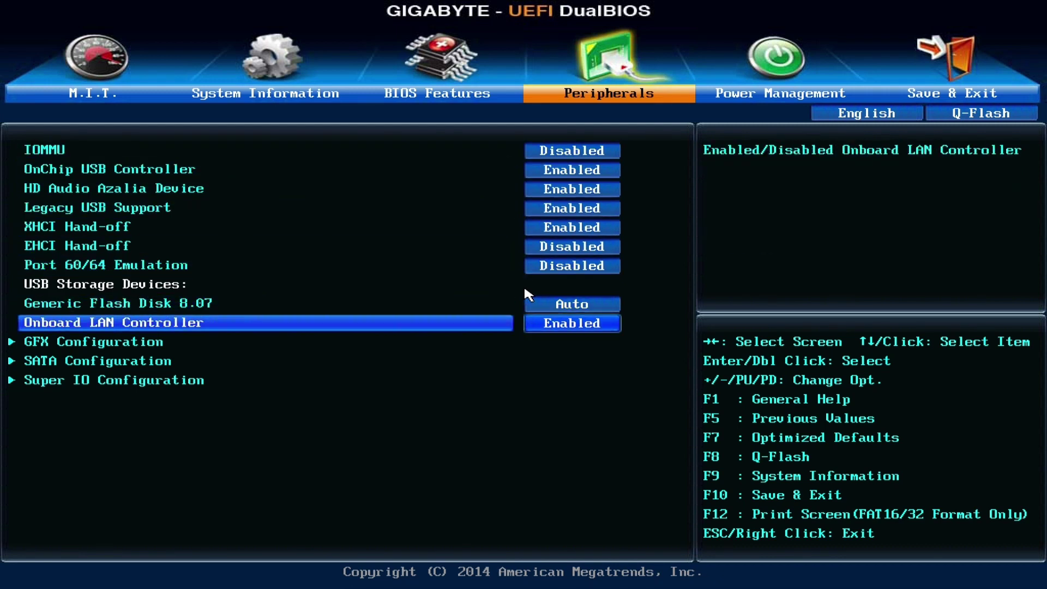
pyautogui.press('Return')
pyautogui.press('Up')
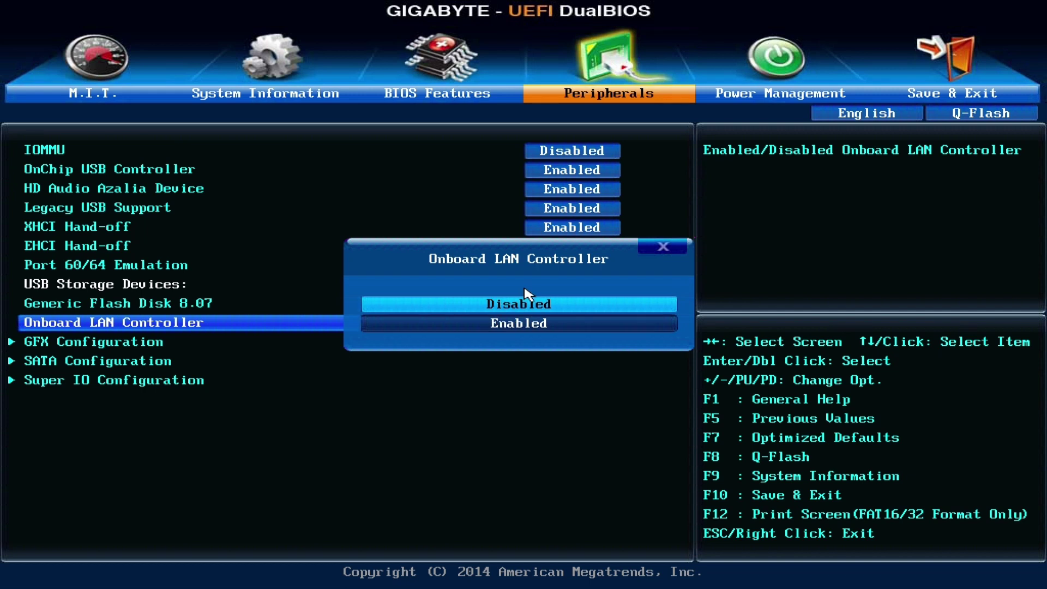
pyautogui.press('Return')
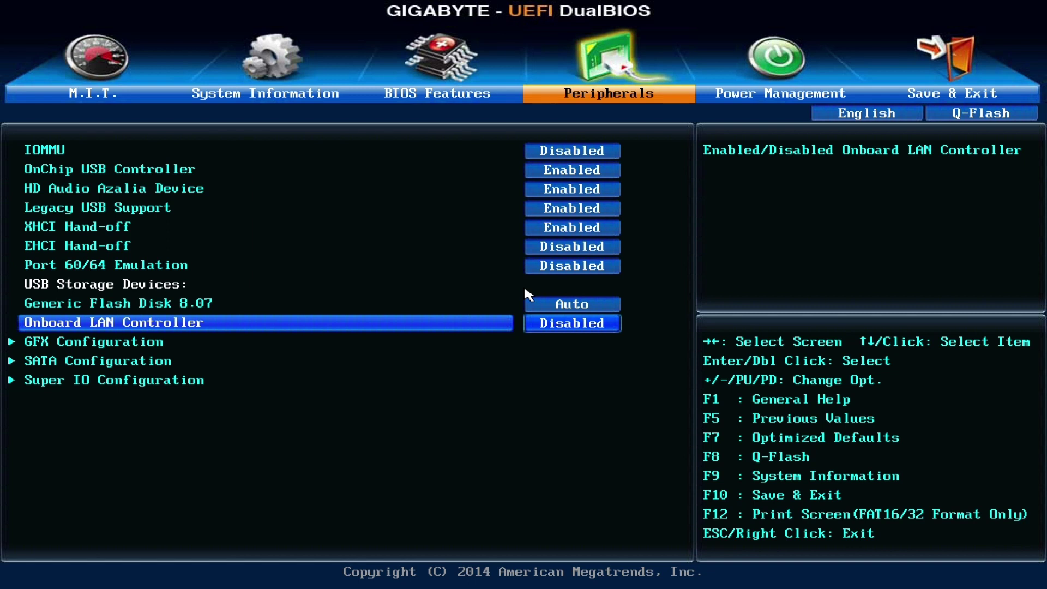
# Request Save & Exit with F10 to apply the BIOS change.
pyautogui.press('F10')
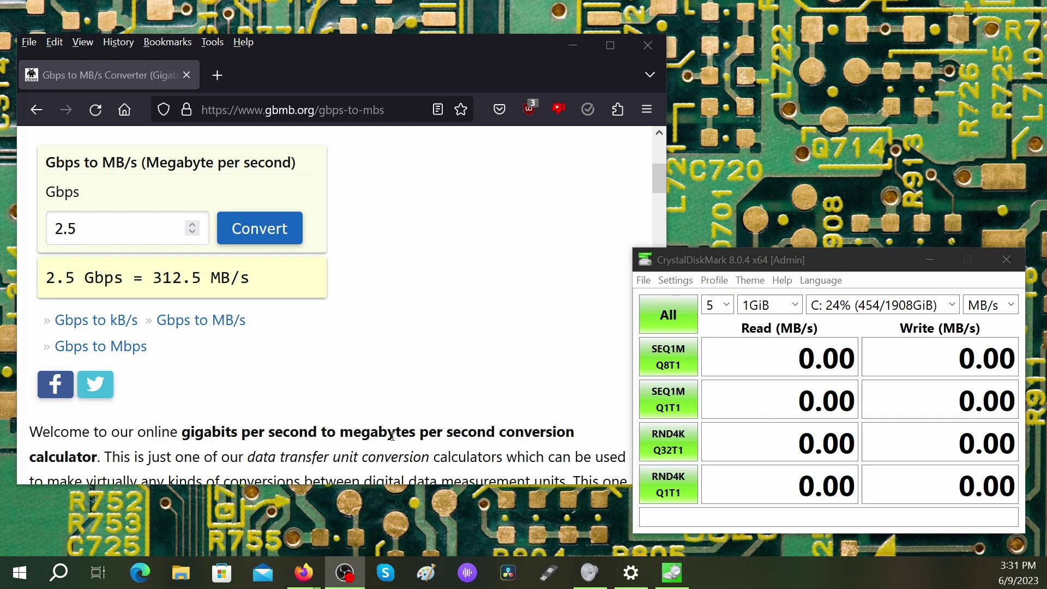
# Benchmark drive S: with SEQ1M Q8T1 (237.27 MB/s read, 126.01 MB/s write), then open the drive list again.
pyautogui.click(952, 304)
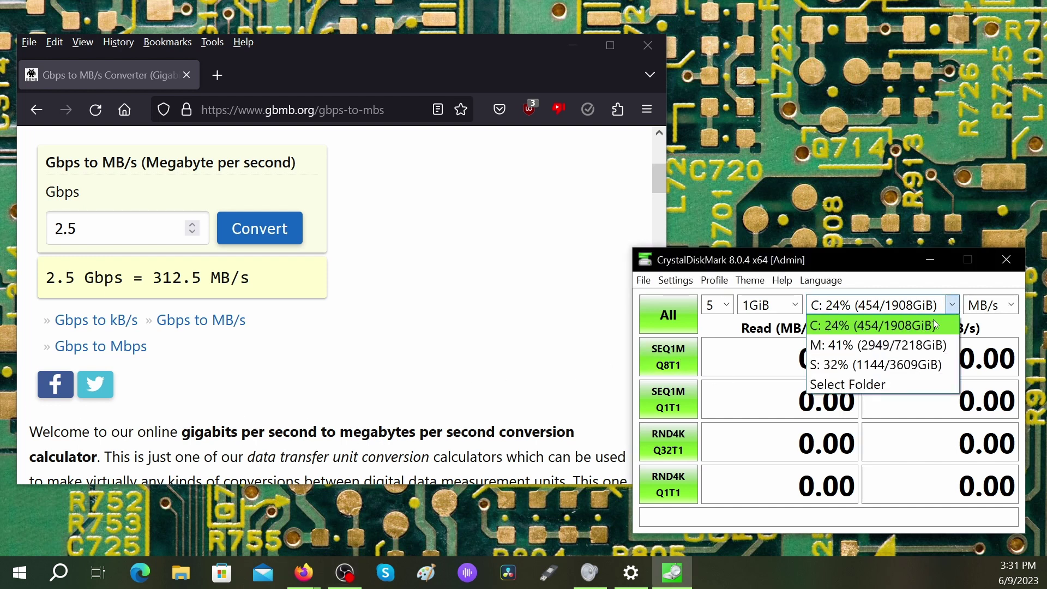
pyautogui.click(846, 369)
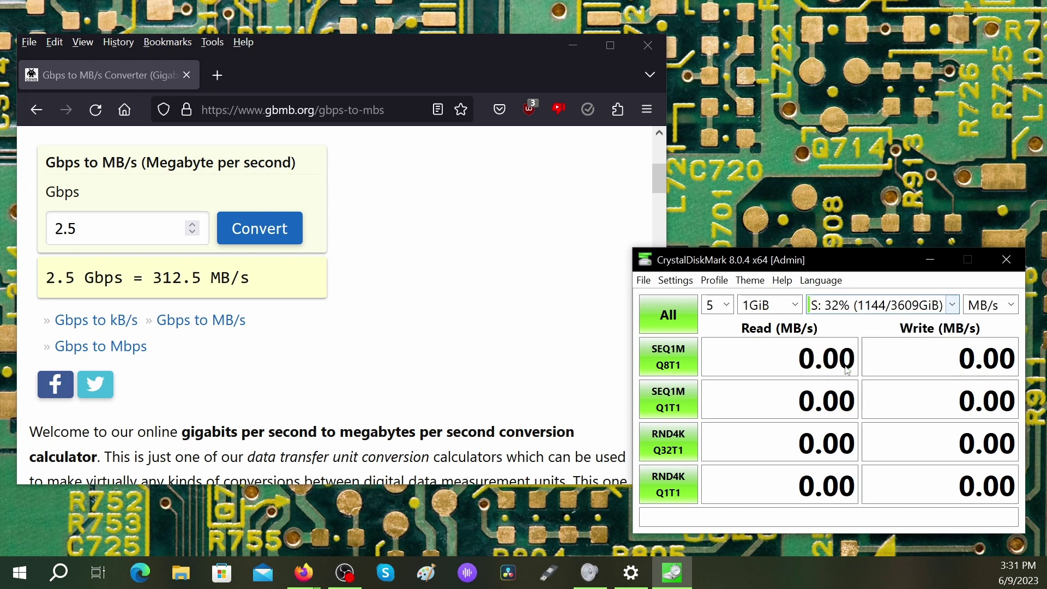
pyautogui.click(674, 355)
pyautogui.click(34, 224)
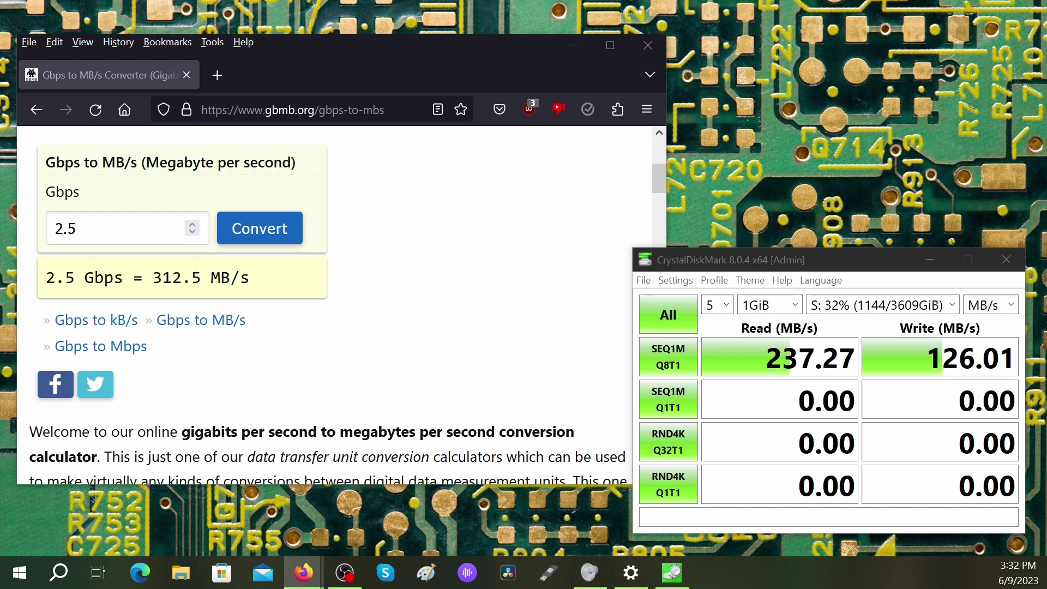
pyautogui.click(953, 305)
# Select drive M: and start its SEQ1M Q8T1 sequential benchmark.
pyautogui.click(911, 339)
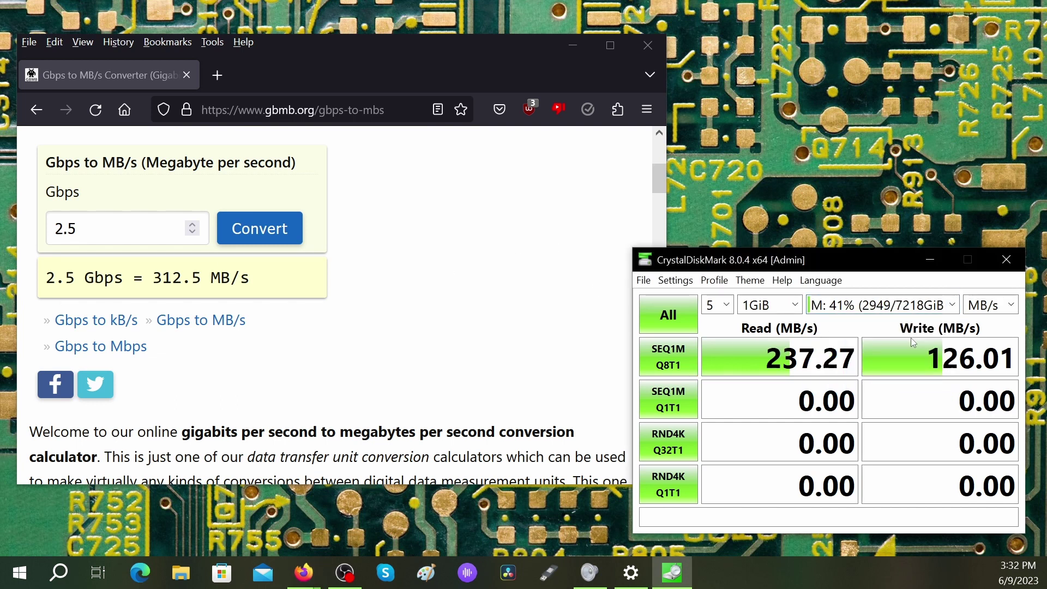
pyautogui.click(664, 352)
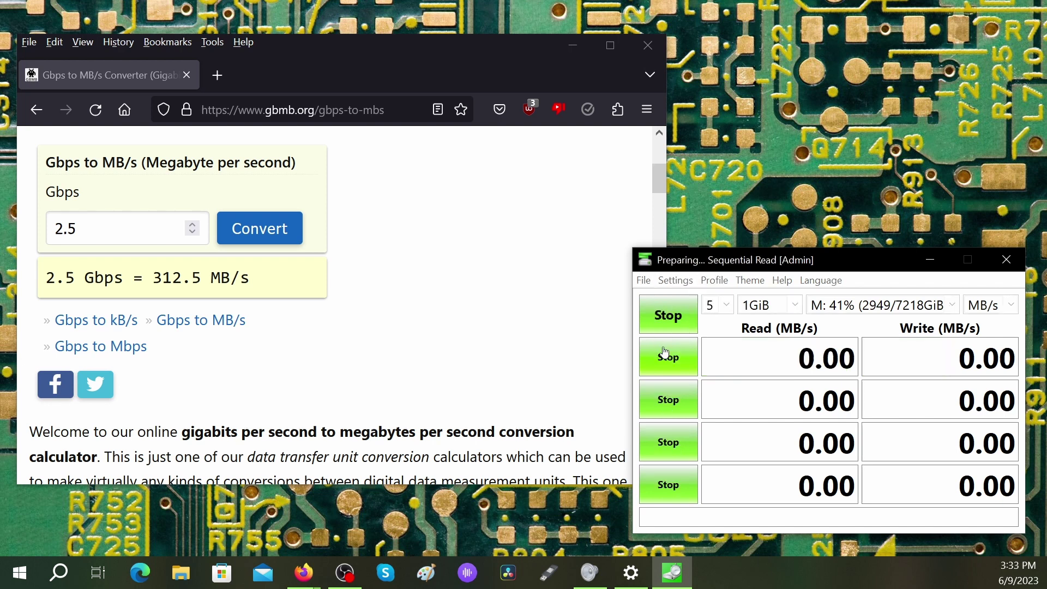